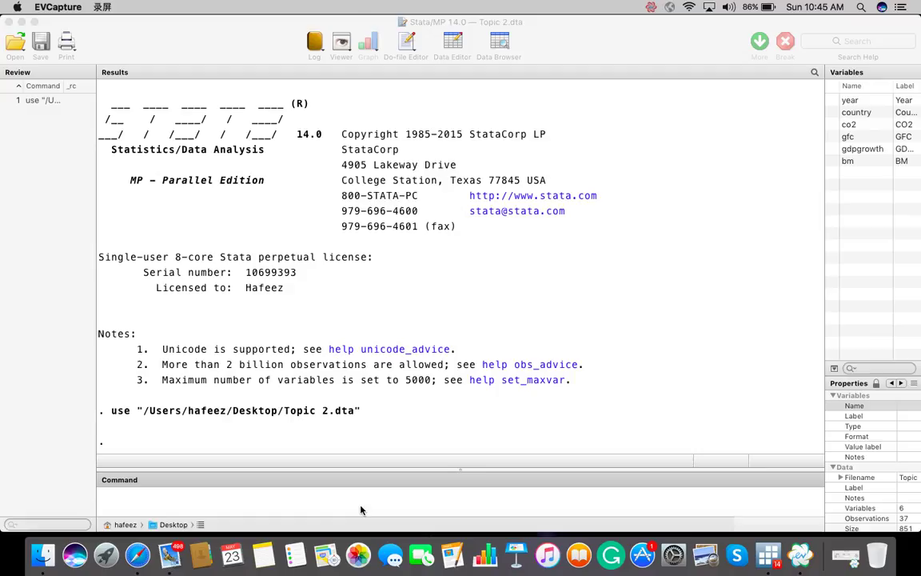
# Step: Run summarize on all variables and highlight the gdpgrowth row in the results
pyautogui.click(181, 492)
pyautogui.write('sum')
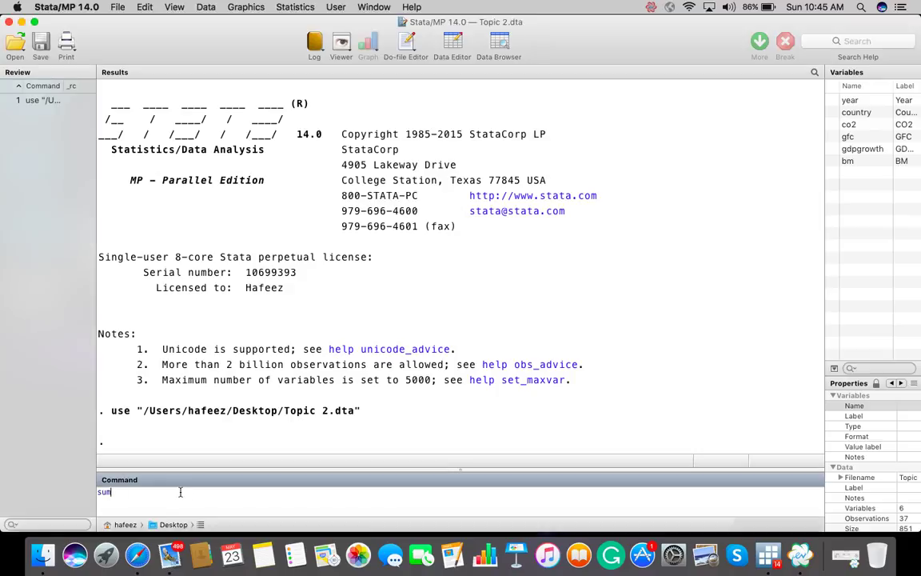
pyautogui.write('marize')
pyautogui.press('Return')
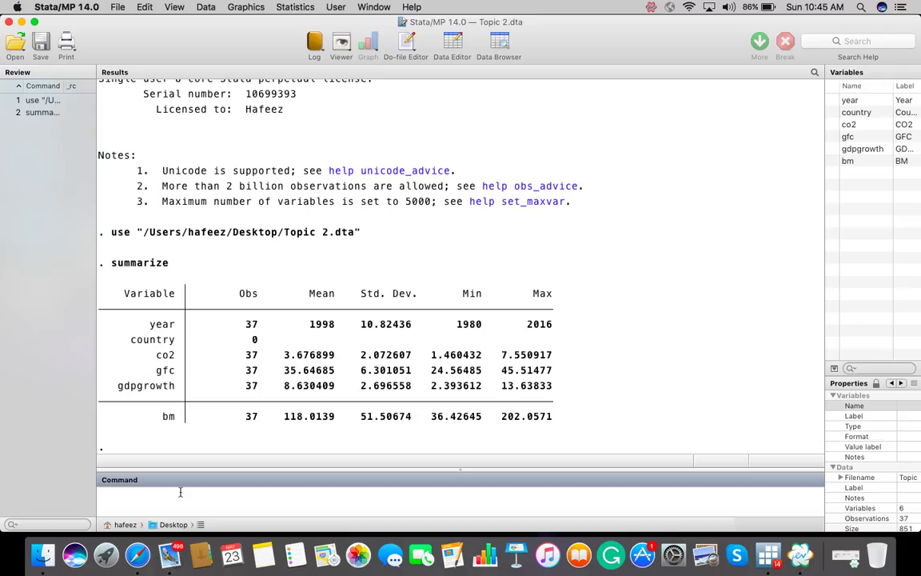
pyautogui.moveTo(116, 386); pyautogui.dragTo(183, 390)
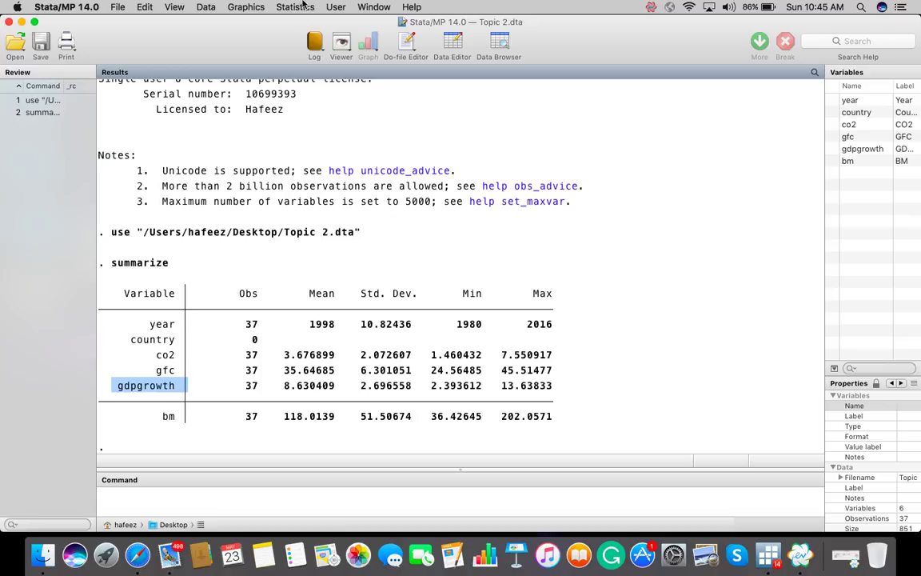
# Step: In the Create new variable dialog, name the variable GDPsq with expression gdpgrowth*gdpgrowth
pyautogui.click(202, 248)
pyautogui.click(201, 8)
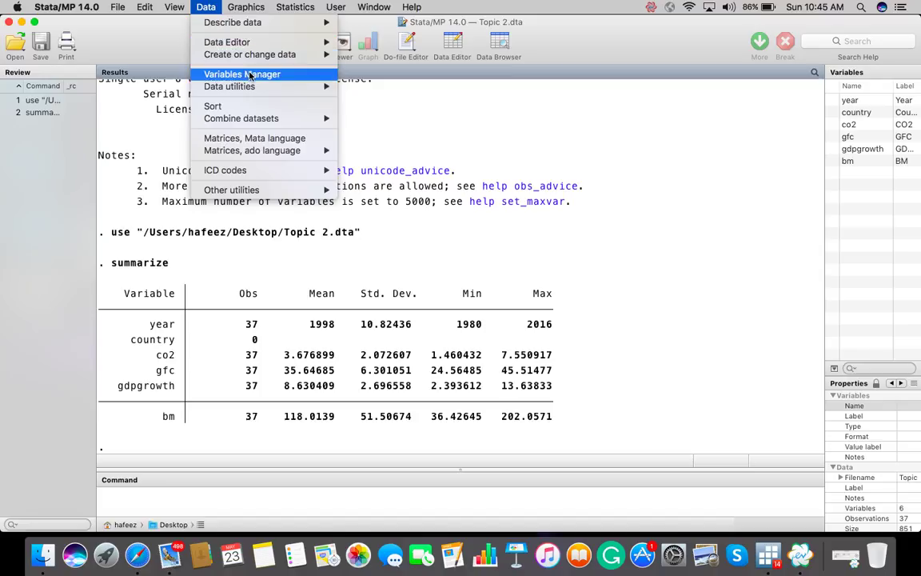
pyautogui.moveTo(271, 58)
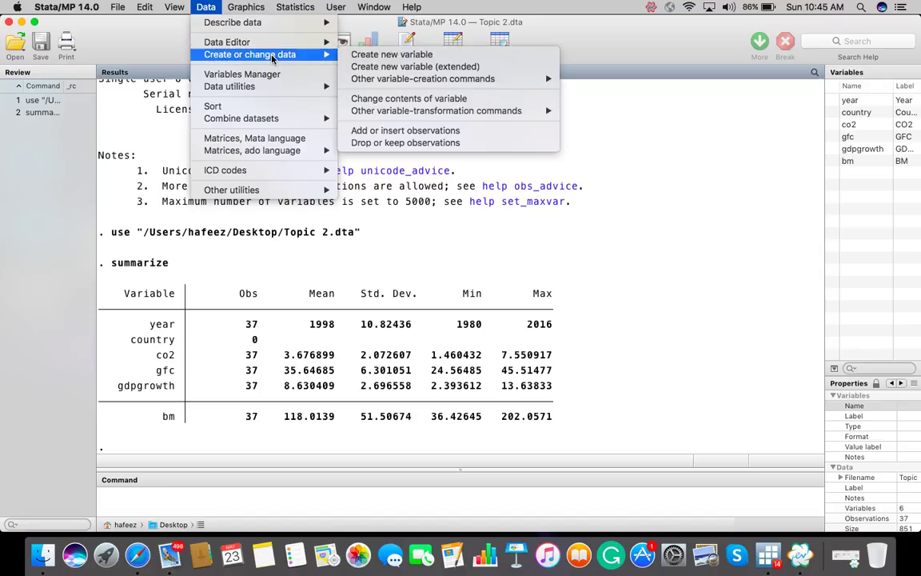
pyautogui.click(363, 59)
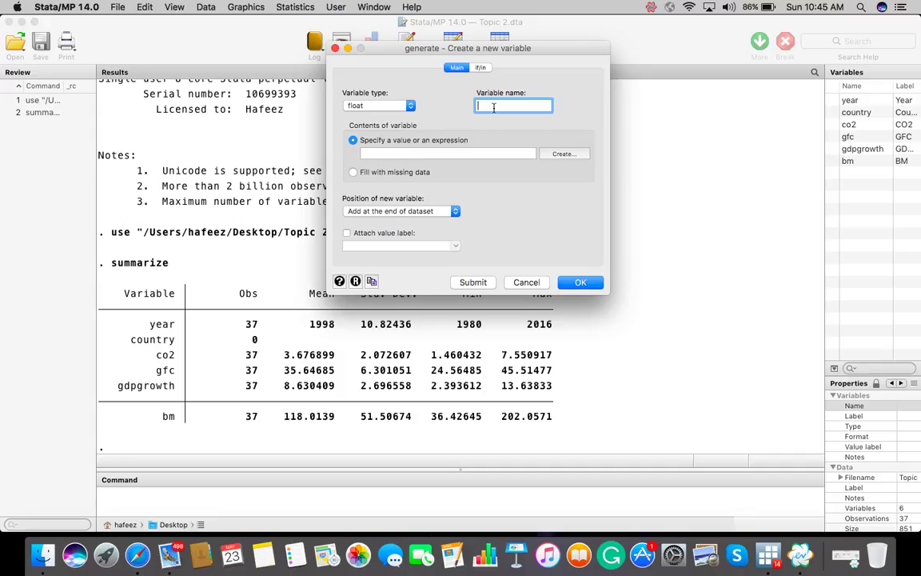
pyautogui.write('GDPsq')
pyautogui.click(383, 154)
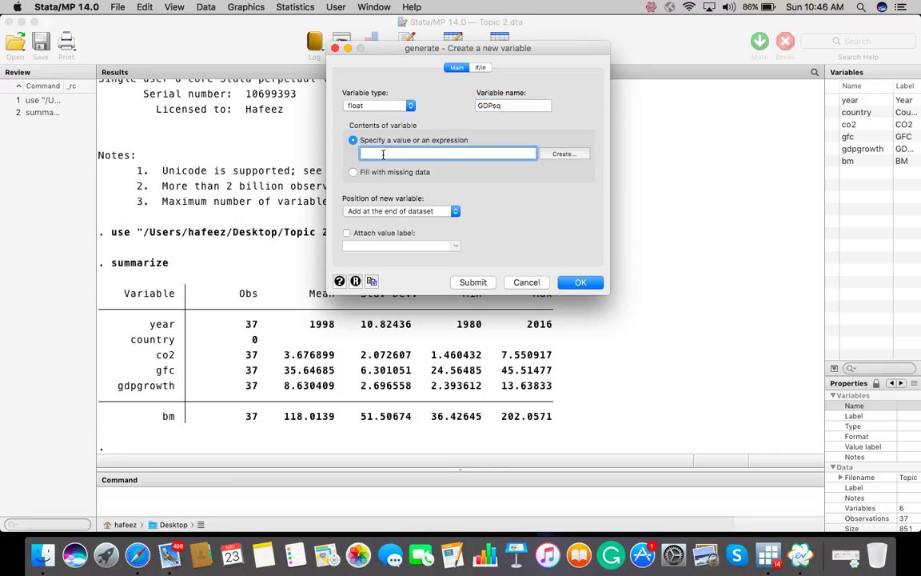
pyautogui.click(560, 154)
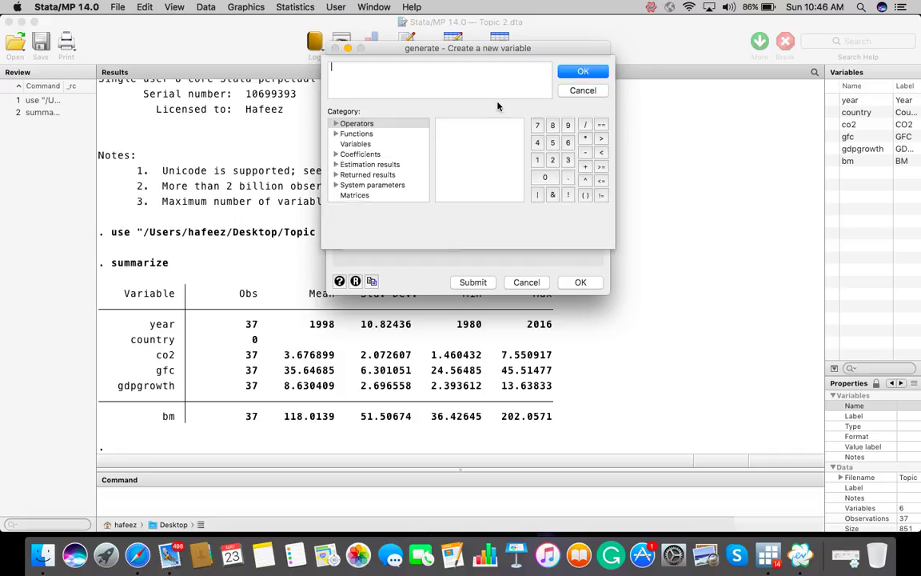
pyautogui.click(581, 72)
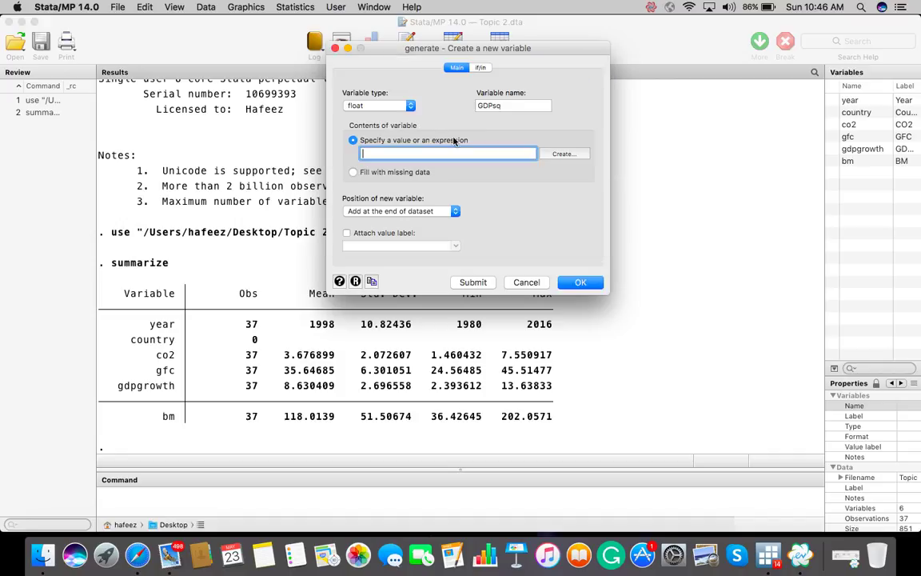
pyautogui.write('gdpgrowth*gdpgrowth')
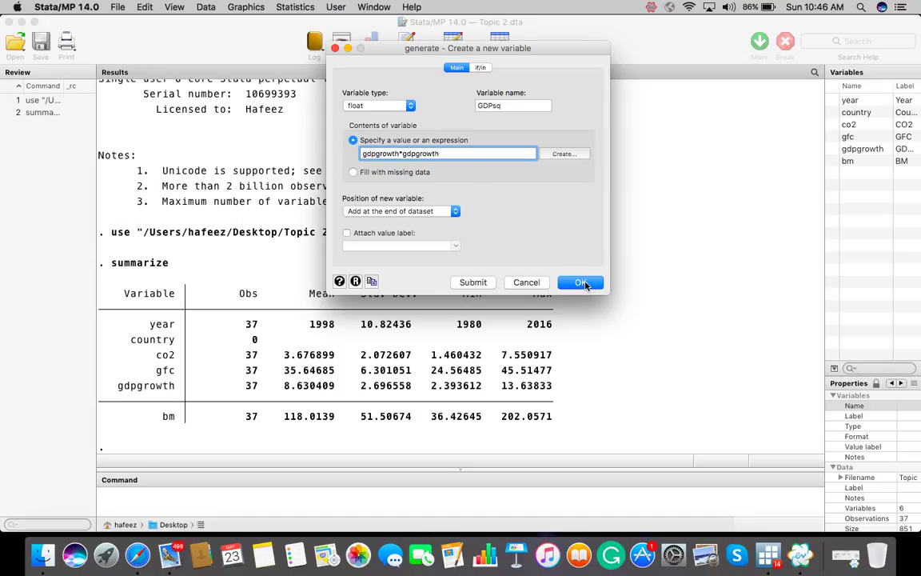
# Step: Generate GDPsq and browse the dataset with br to view its squared values
pyautogui.click(581, 283)
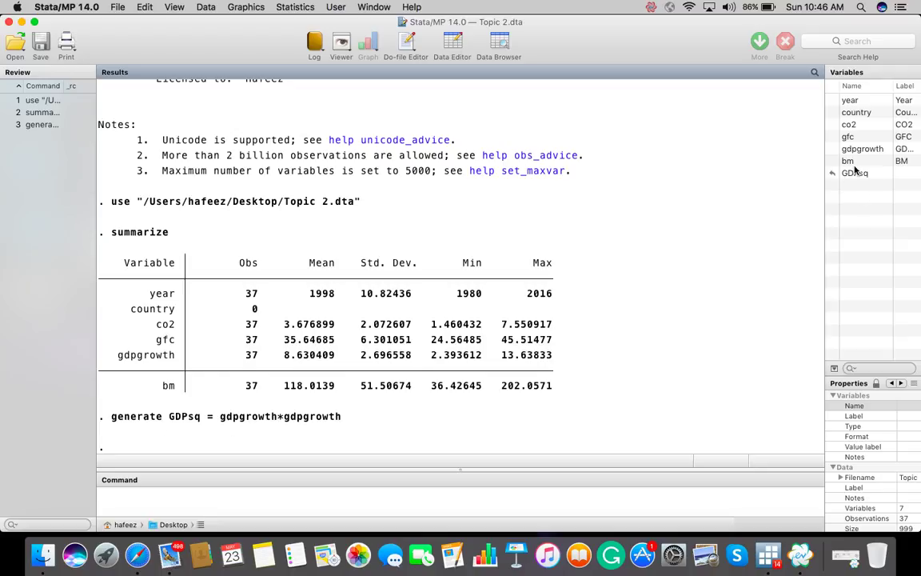
pyautogui.click(119, 499)
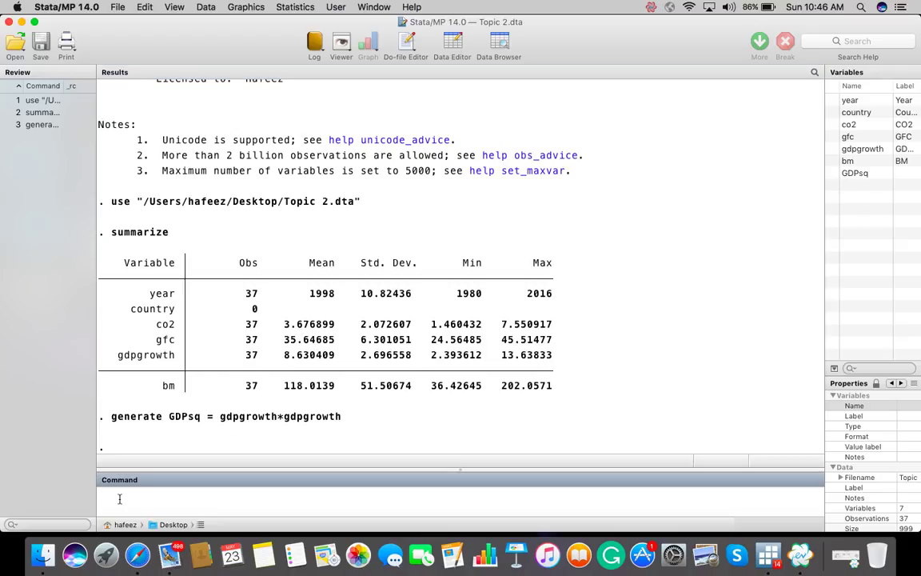
pyautogui.write('br')
pyautogui.press('Return')
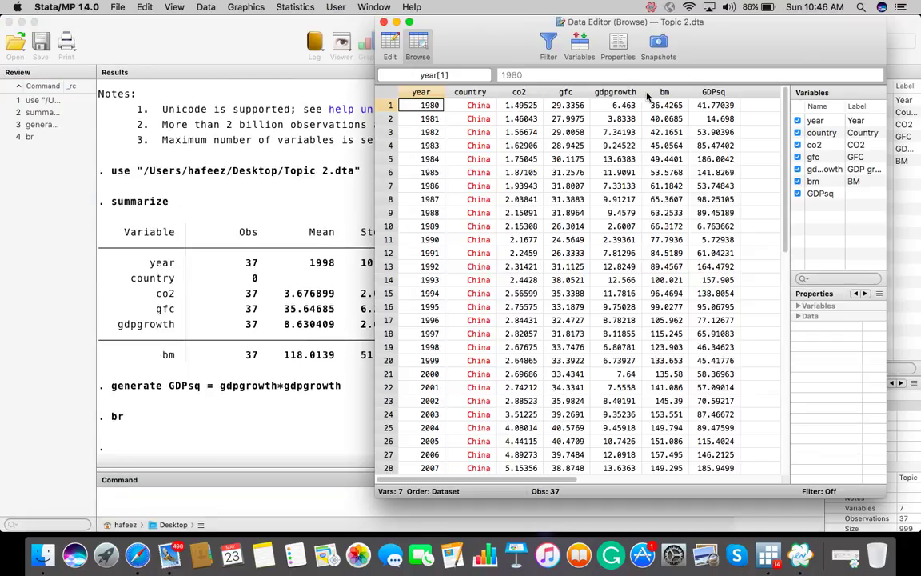
# Step: Close the Data Editor and drop the GDPsq variable
pyautogui.click(383, 22)
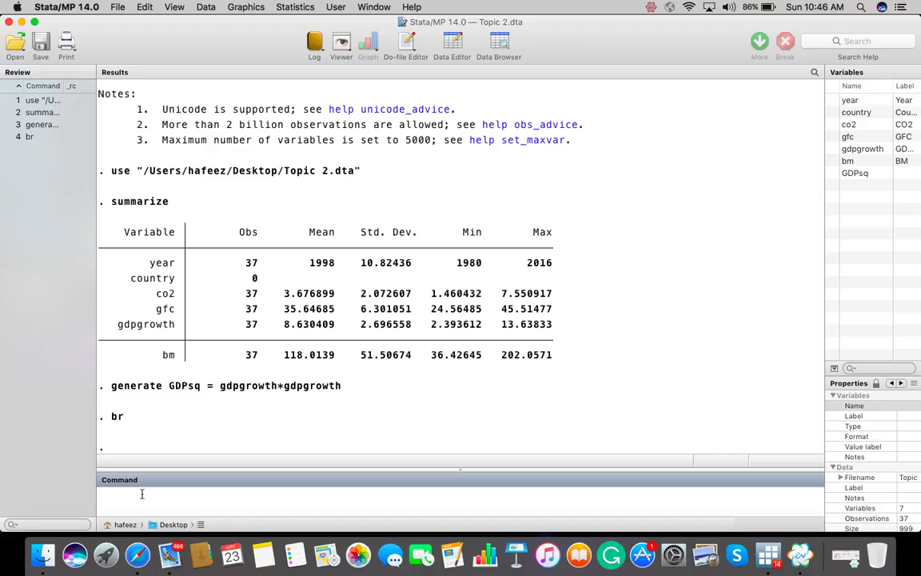
pyautogui.write('drop')
pyautogui.click(832, 175)
pyautogui.press('Return')
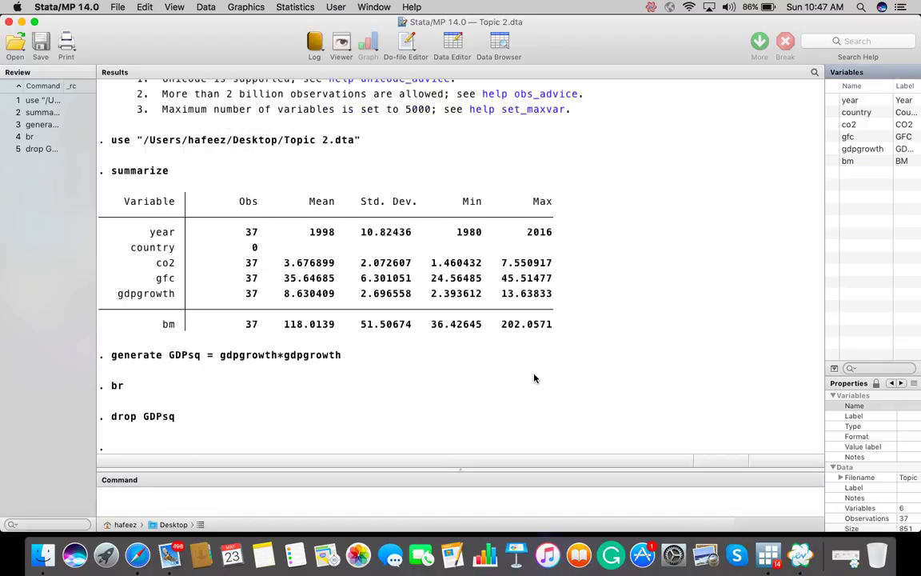
# Step: Create GDPSQ with the command gen GDPSQ=gdpgrowth^2
pyautogui.click(168, 492)
pyautogui.write('gen')
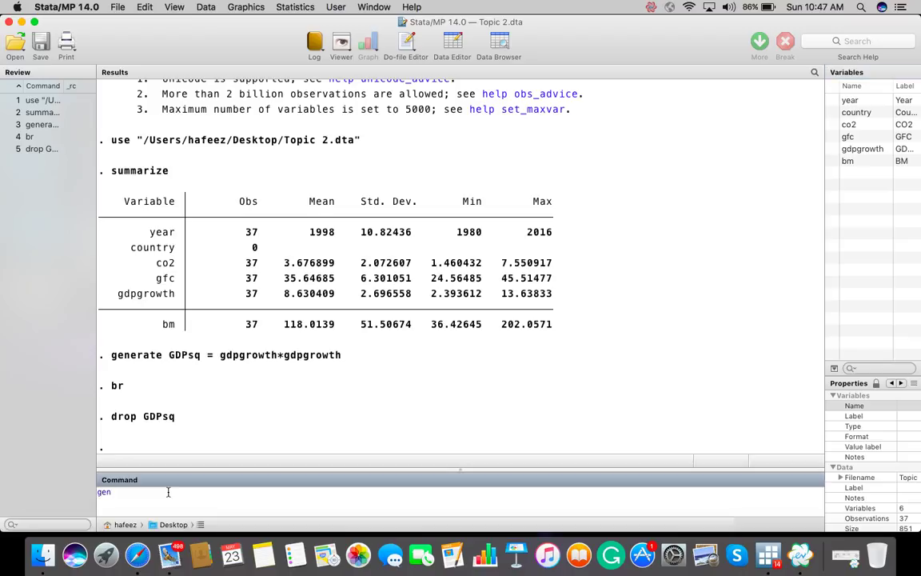
pyautogui.write(' GDPSQ=')
pyautogui.click(833, 149)
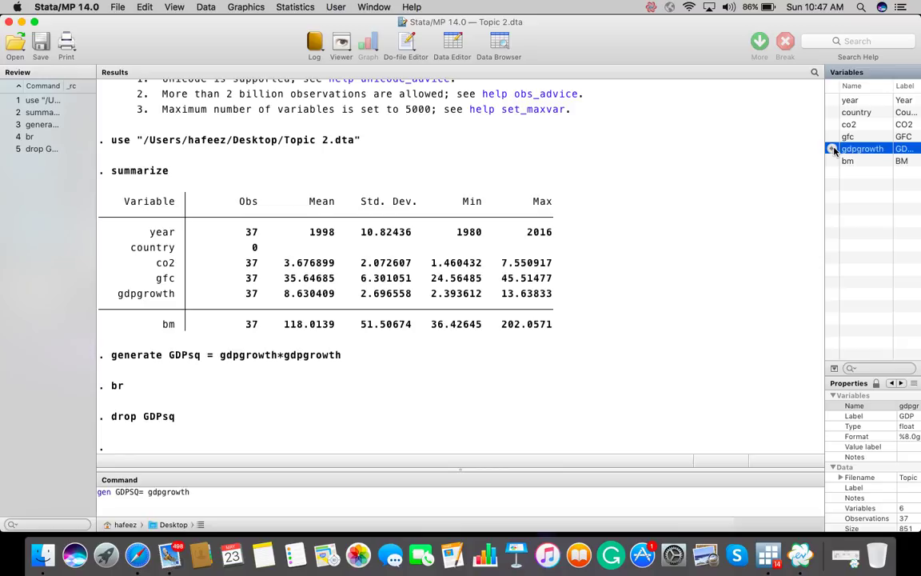
pyautogui.click(207, 491)
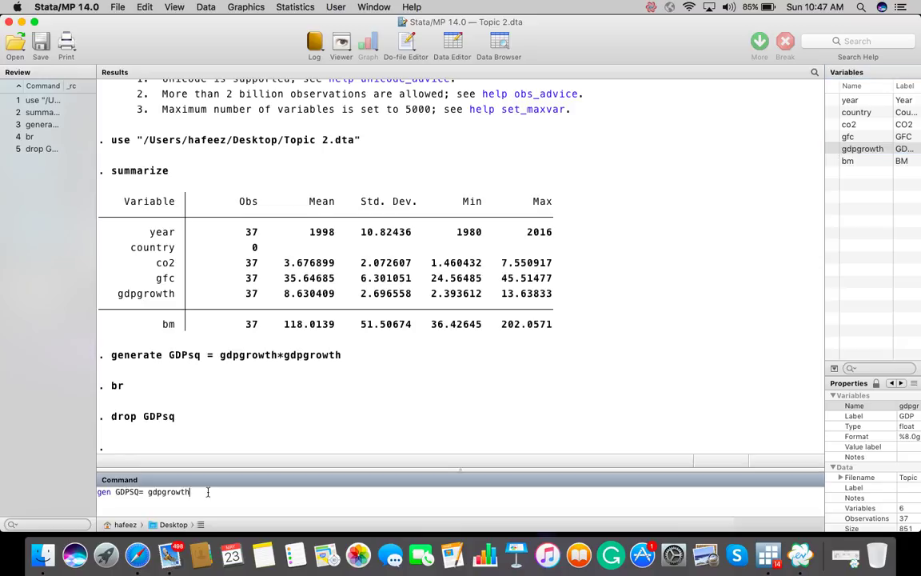
pyautogui.write('^2')
pyautogui.press('Return')
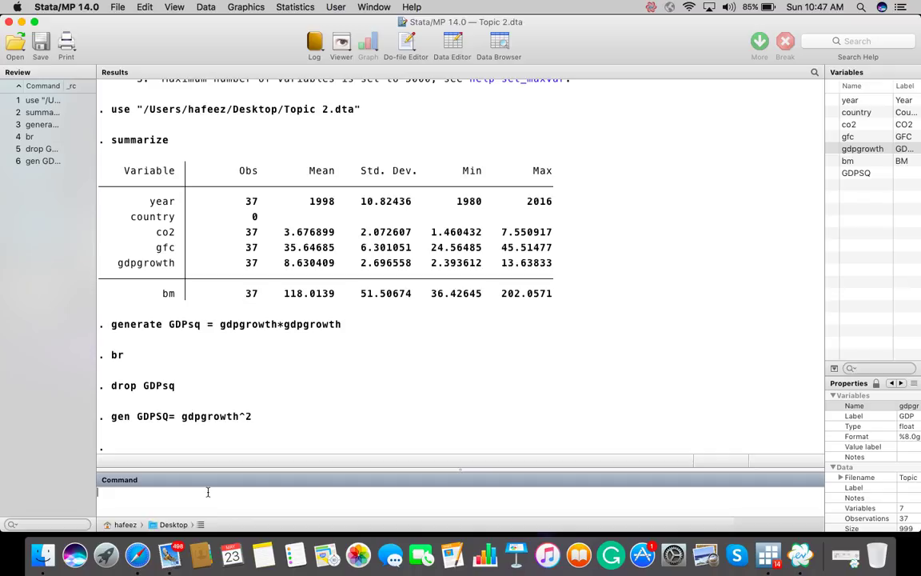
# Step: Run summarize gdpgrowth GDPSQ to compare the two variables' statistics
pyautogui.write('summarize')
pyautogui.click(832, 148)
pyautogui.click(831, 173)
pyautogui.press('Return')
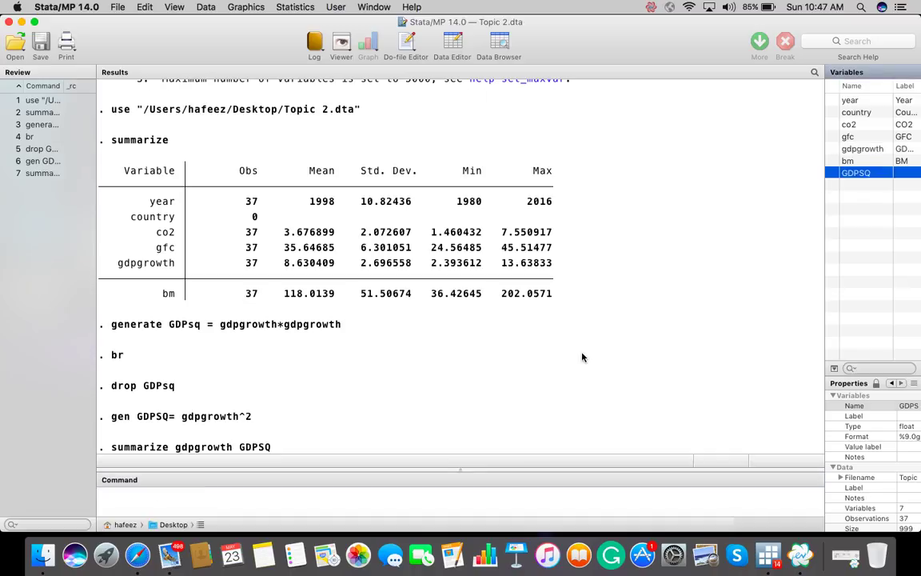